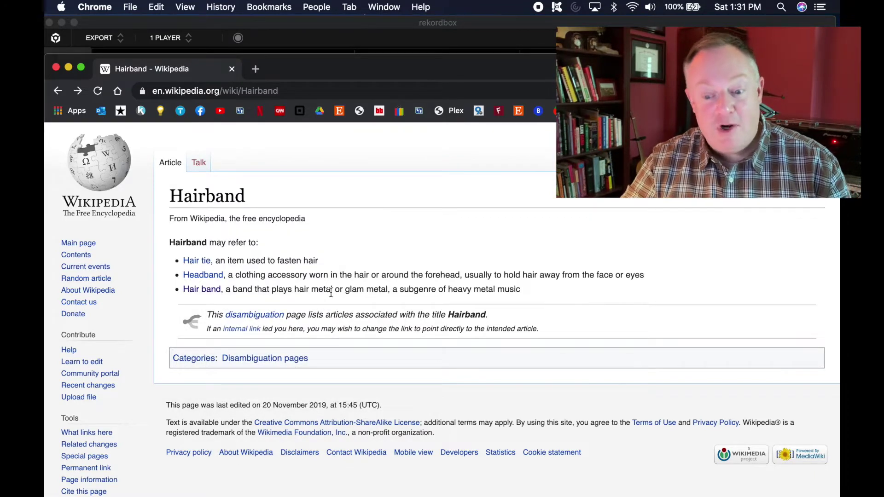
Follow the hair metal band link to reach the Wikipedia Glam metal article
click(197, 289)
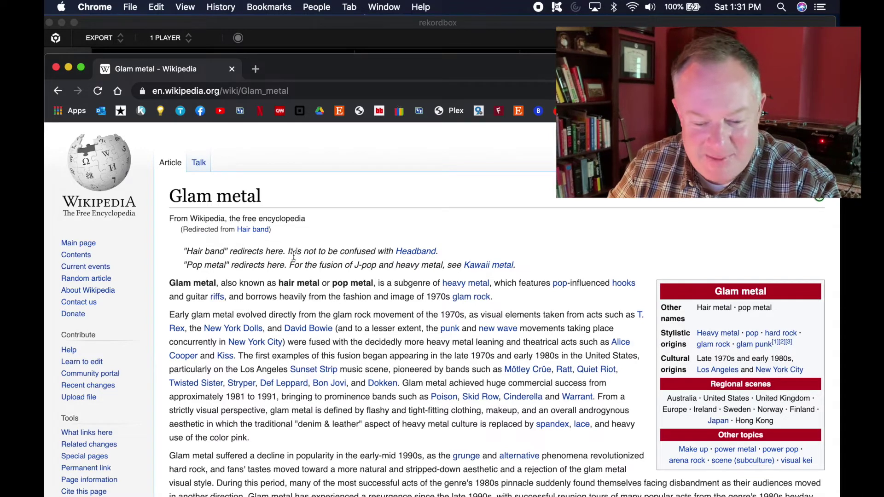
scroll(282, 301, down, 2)
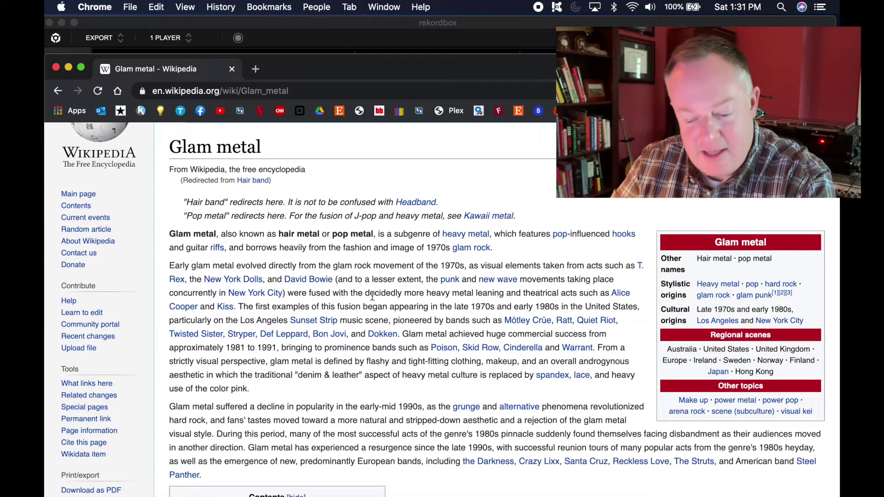
scroll(371, 296, down, 1)
scroll(371, 296, up, 3)
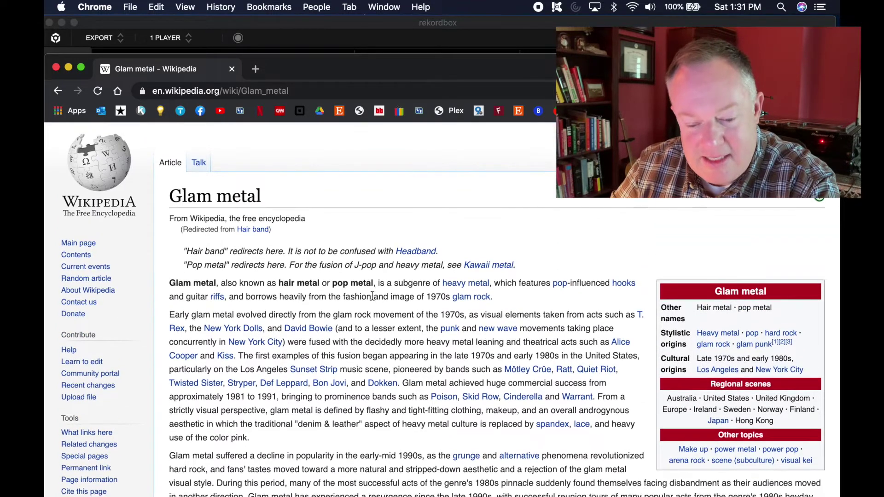
Minimize Chrome and bring rekordbox's Top 80's Hair Band playlist to the front
click(69, 68)
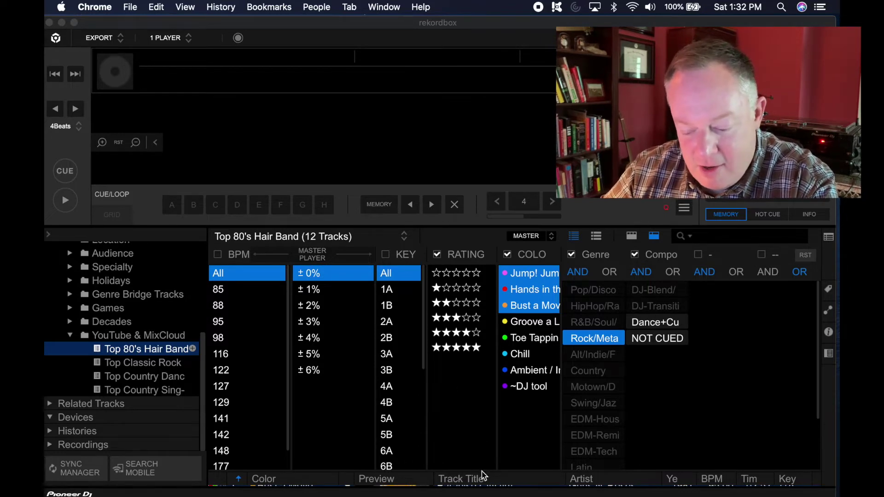
click(489, 417)
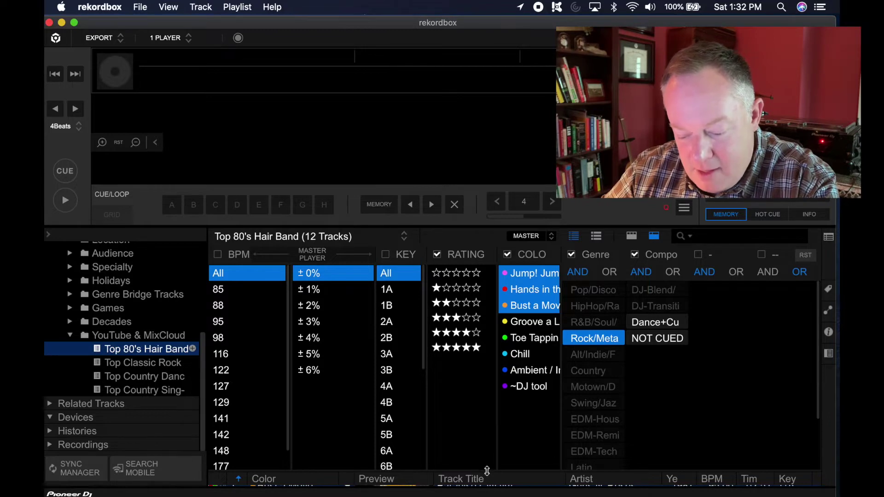
Load Guns N' Roses' Paradise City, skip ahead and pause it around bar 11
drag(487, 472, 485, 463)
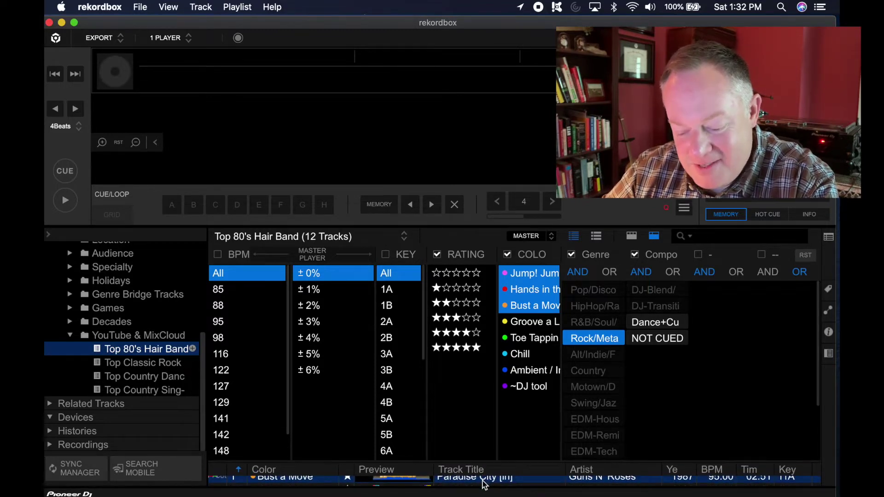
double_click(485, 478)
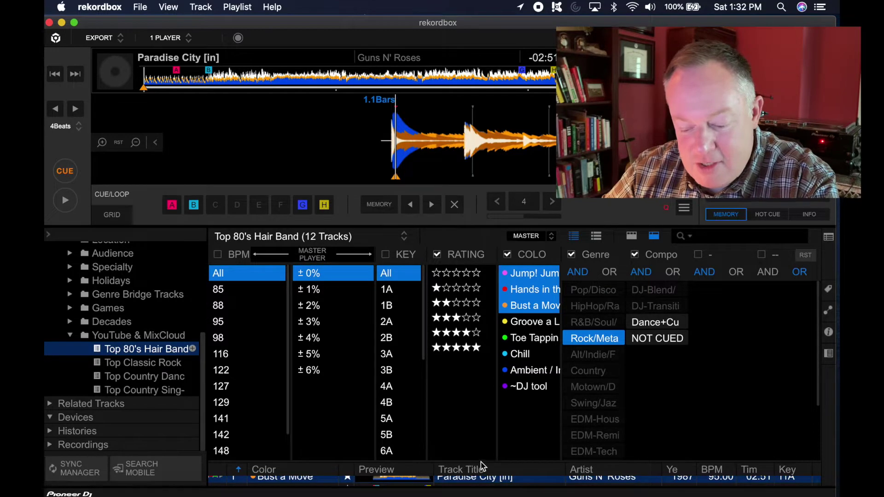
click(484, 477)
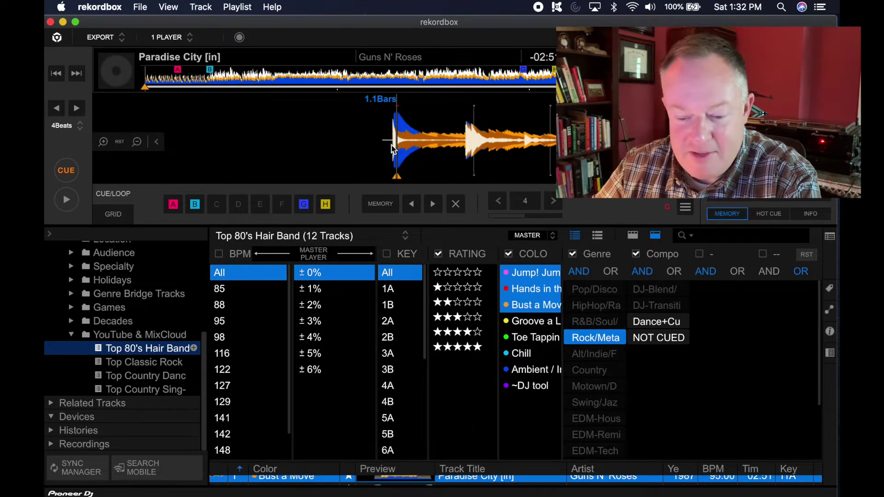
click(211, 75)
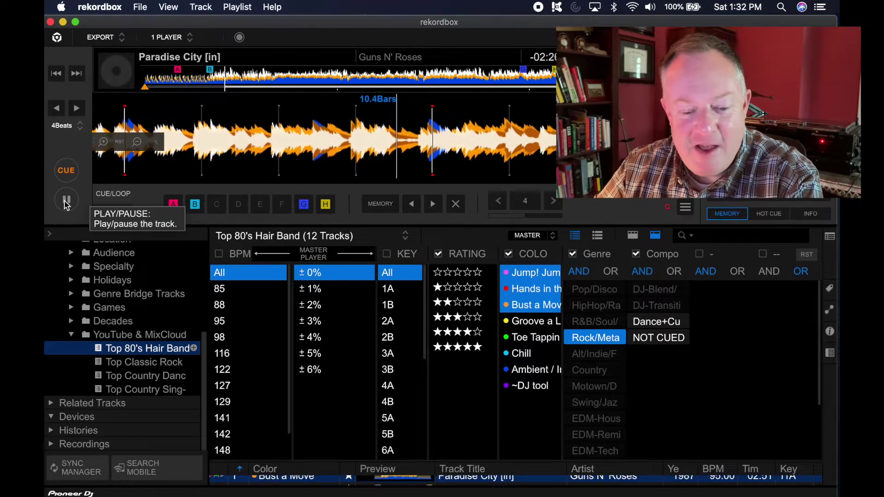
click(67, 204)
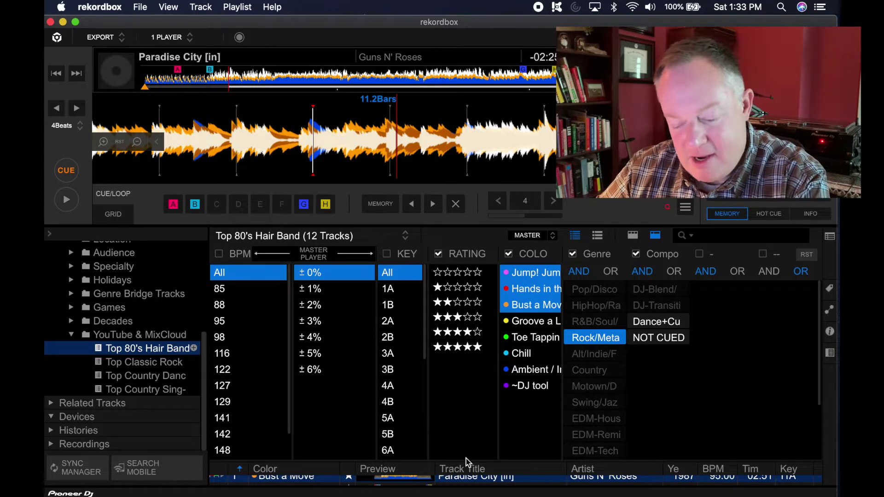
drag(468, 461, 468, 458)
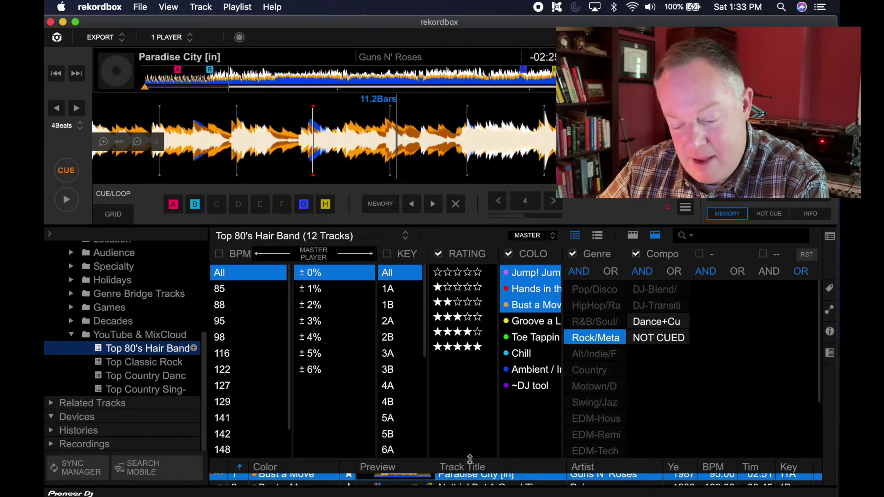
Enlarge the list to show two rows and select Poison's Nothin' But A Good Time (129 BPM, 4B)
drag(469, 459, 469, 450)
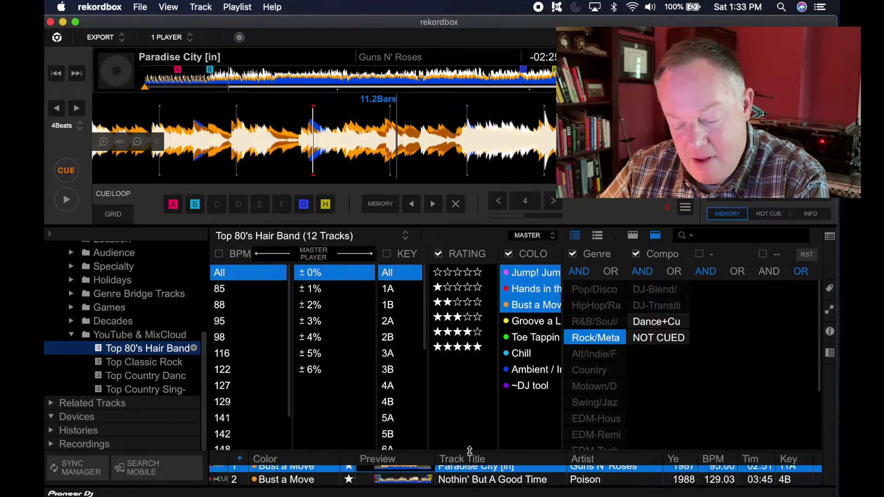
click(493, 480)
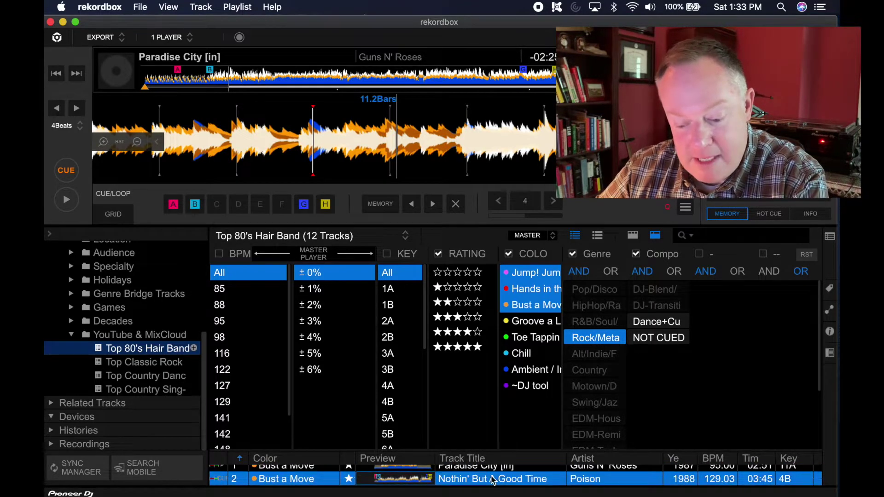
key(Up)
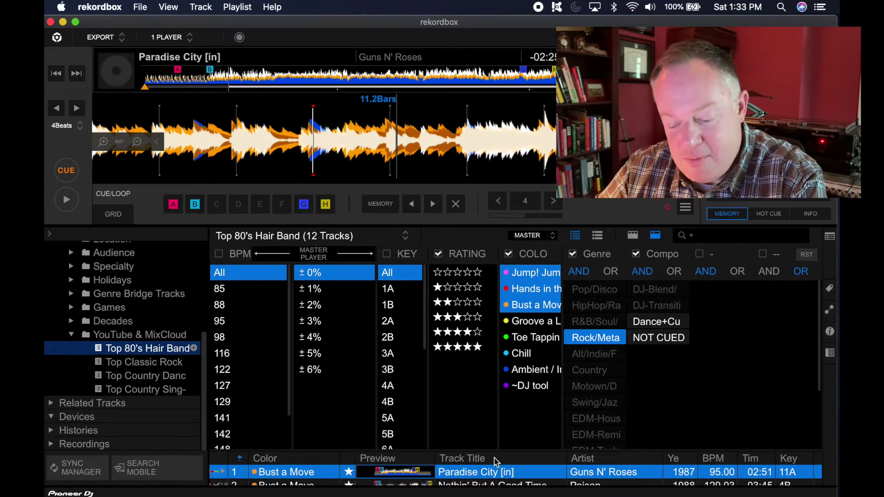
drag(488, 451, 485, 436)
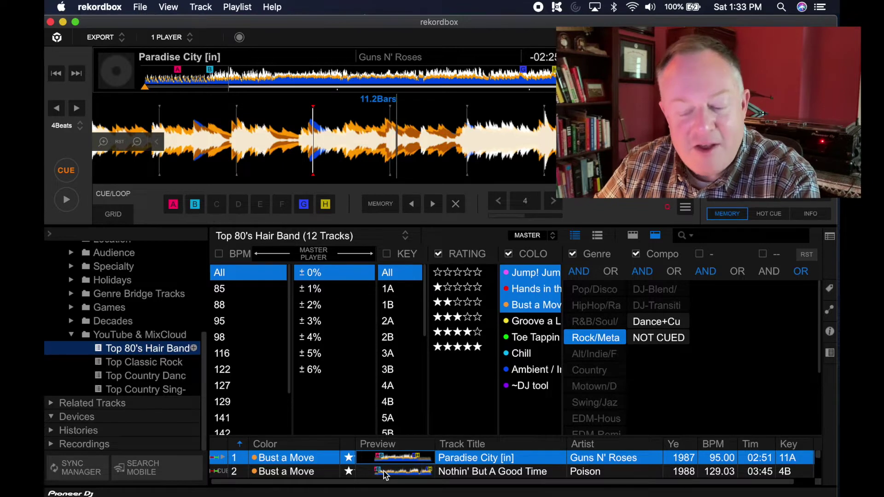
click(385, 474)
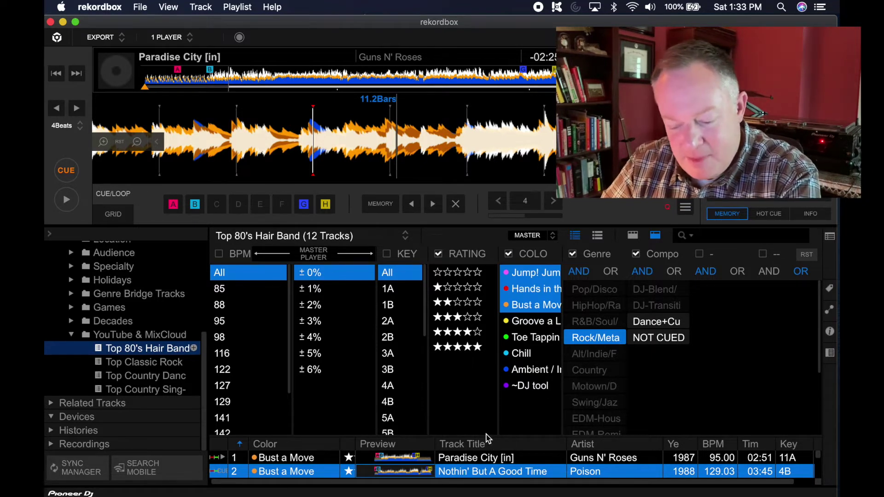
Reveal row 3 and select Skid Row's Youth Gone Wild (116 BPM, key 6A)
drag(485, 437, 485, 423)
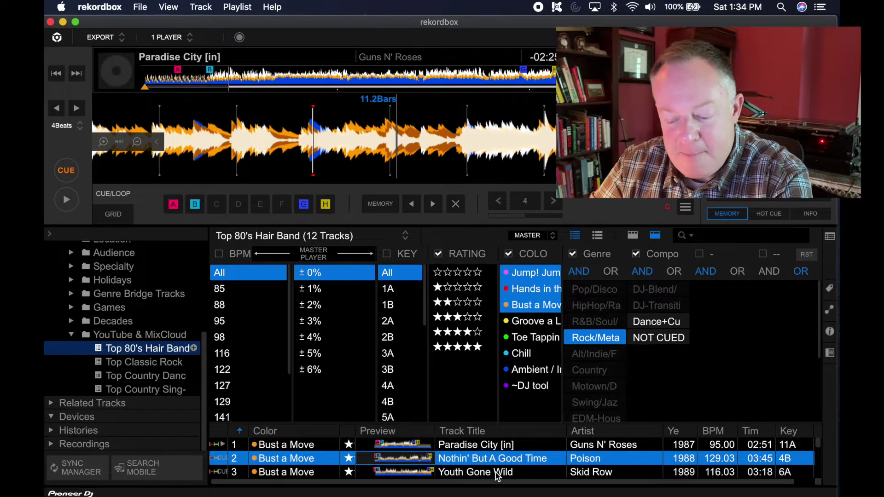
click(387, 474)
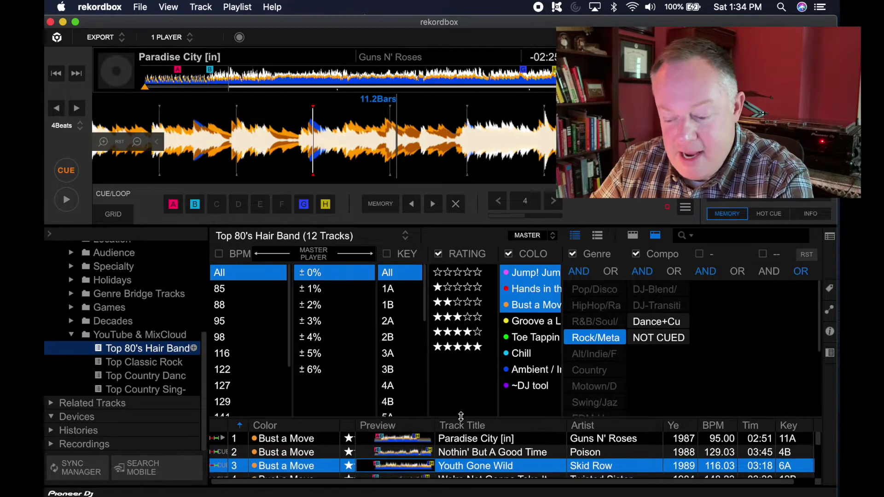
drag(462, 421, 455, 409)
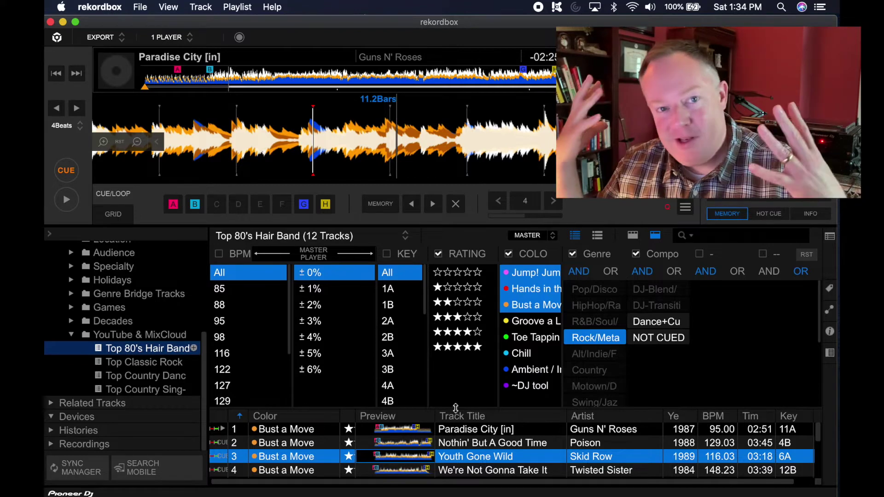
Select Twisted Sister's We're Not Gonna Take It (148 BPM, key 12B)
click(397, 473)
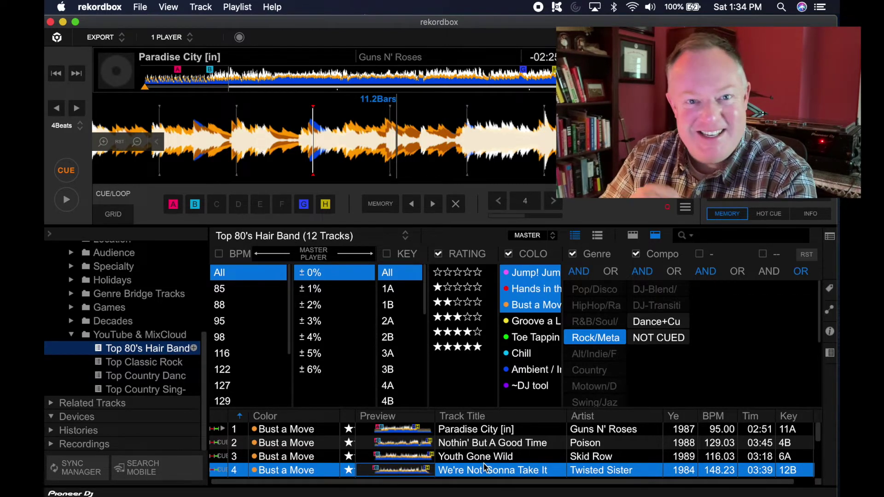
scroll(485, 469, down, 1)
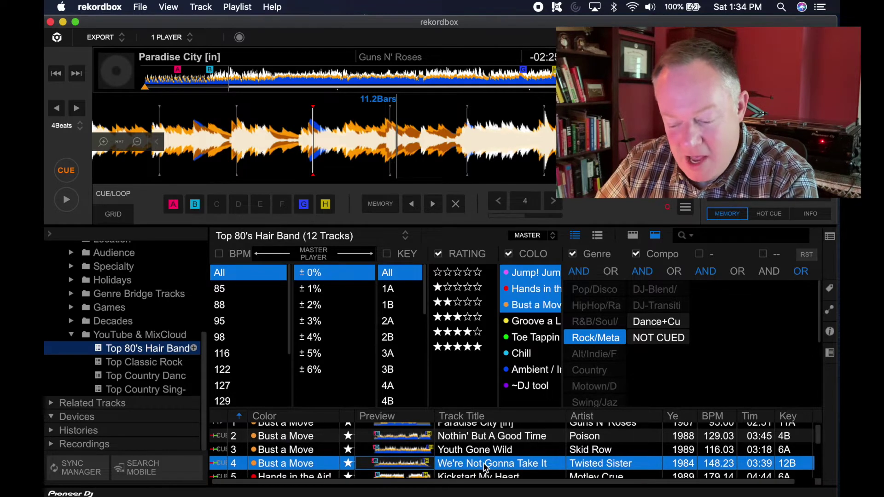
scroll(485, 467, up, 1)
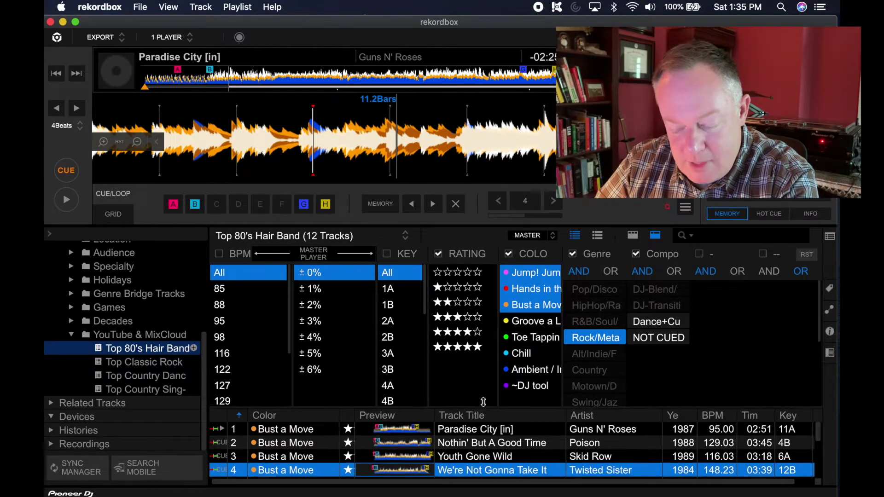
Reveal row 5 and preview Mötley Crüe's Kickstart My Heart (179 BPM, key 6A)
drag(482, 407, 483, 393)
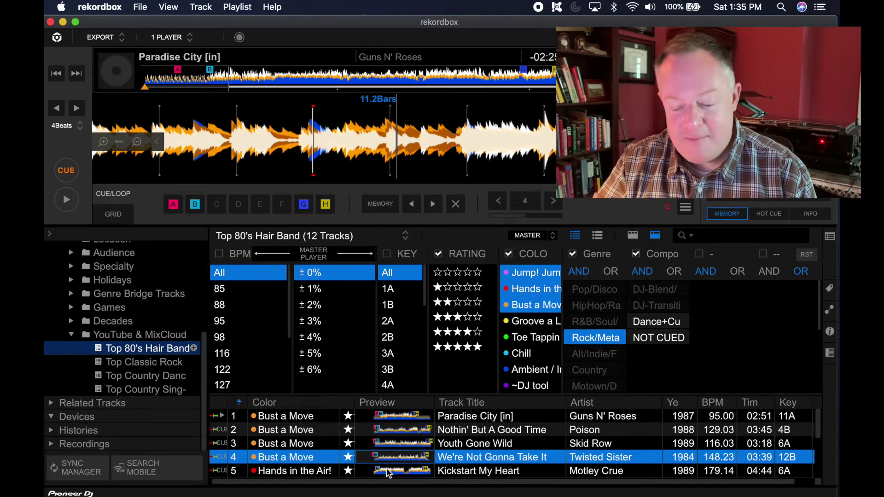
click(386, 472)
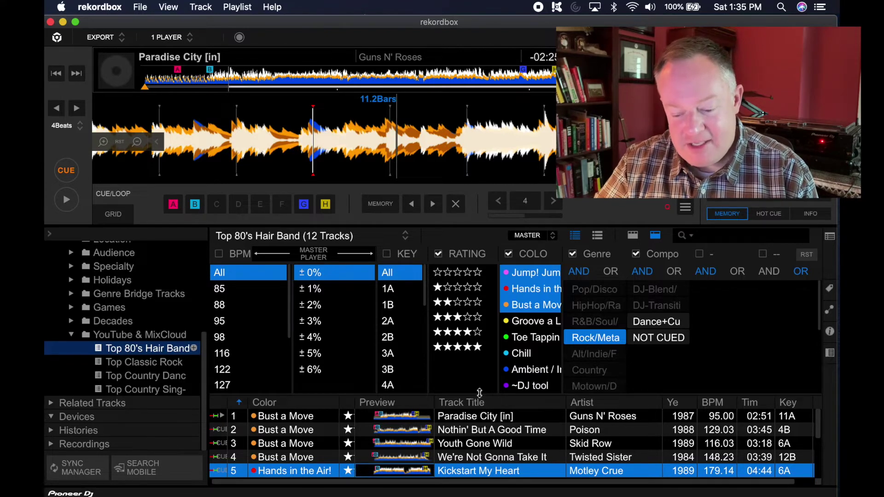
Reveal row 6 and preview Bon Jovi's Livin' on a Prayer (122 BPM, key 9B)
drag(480, 393, 477, 379)
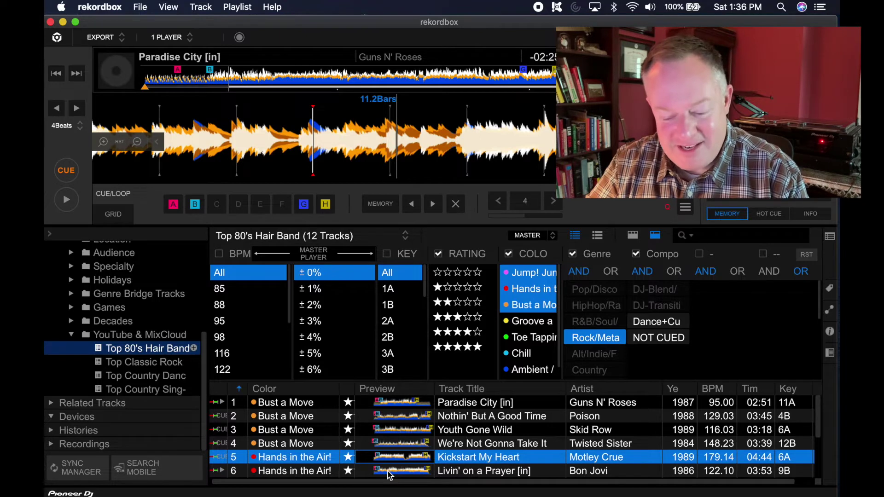
click(389, 474)
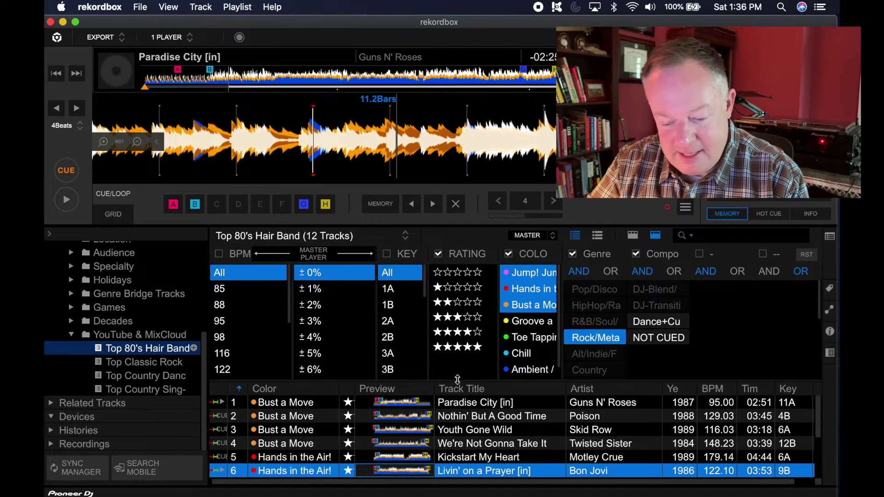
Reveal row 7 and preview Whitesnake's Here I Go Again (88 BPM, key 9B)
drag(456, 377, 456, 367)
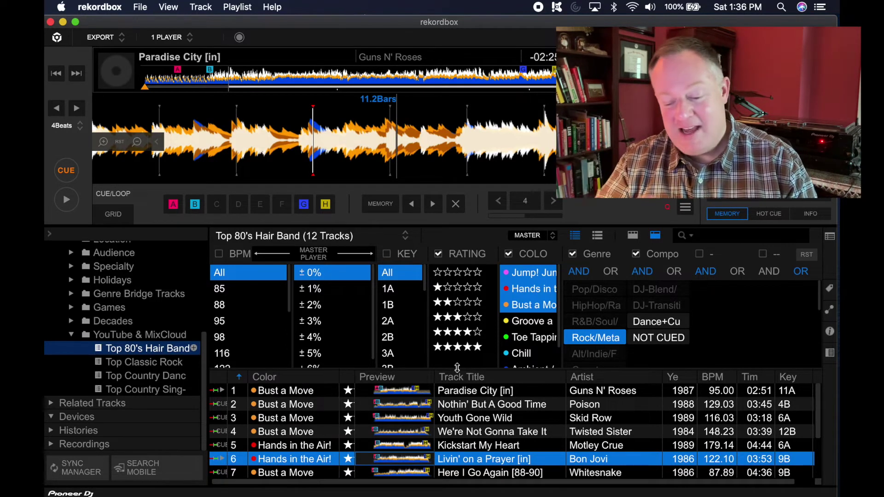
click(391, 475)
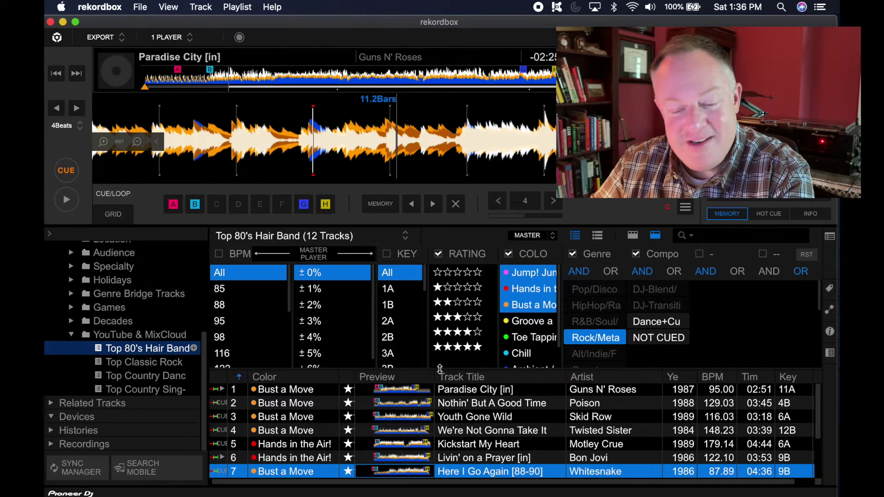
Reveal row 8 and preview Def Leppard's Pour Some Sugar On Me (85 BPM, key 12A)
drag(438, 369, 439, 353)
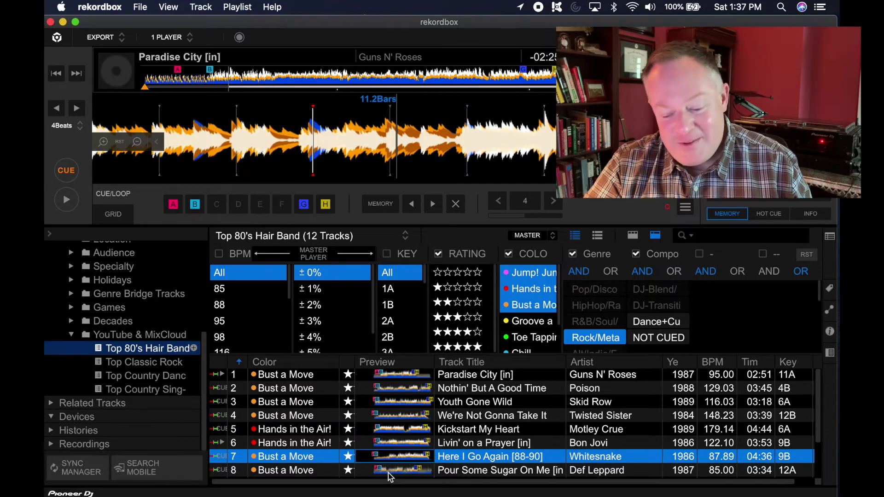
click(389, 473)
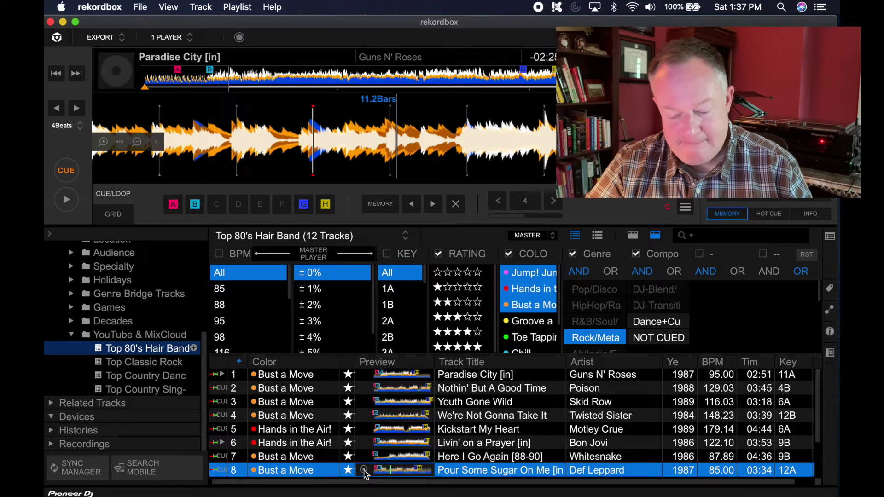
scroll(494, 452, down, 2)
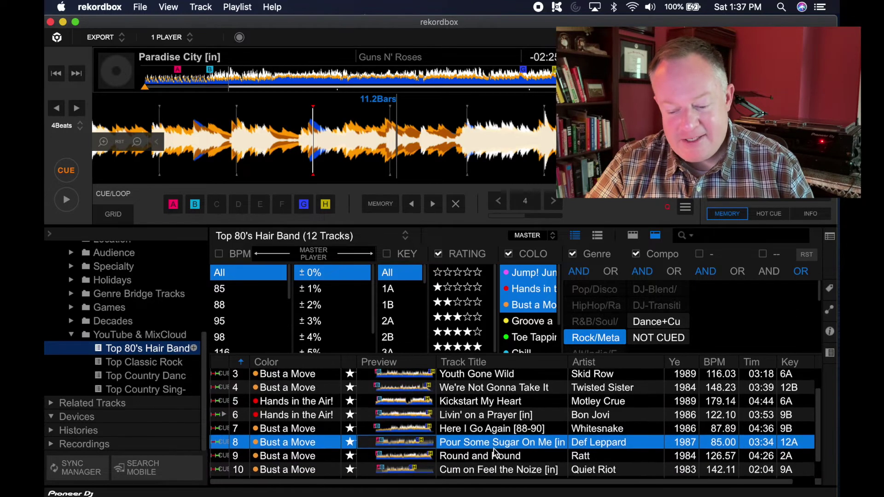
scroll(494, 452, up, 1)
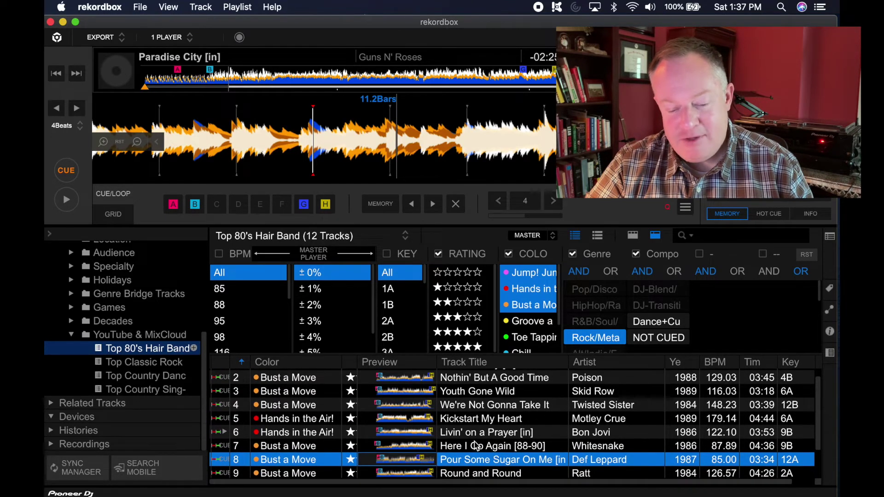
scroll(473, 420, up, 1)
scroll(473, 418, up, 1)
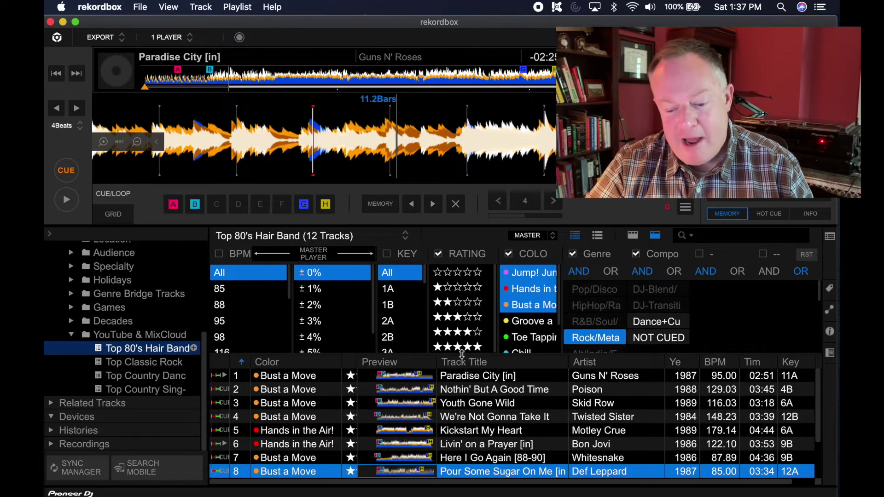
Enlarge the track list to reveal row 9 and preview Ratt's 'Round and Round'
drag(462, 356, 461, 343)
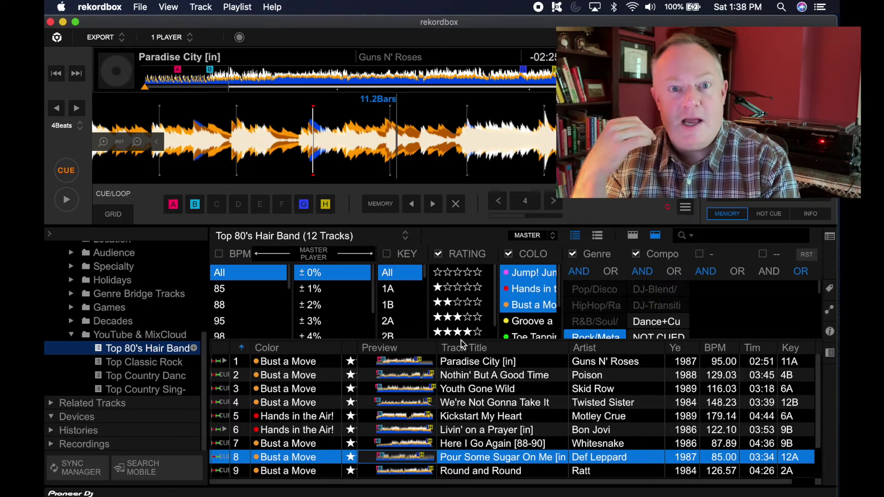
click(463, 472)
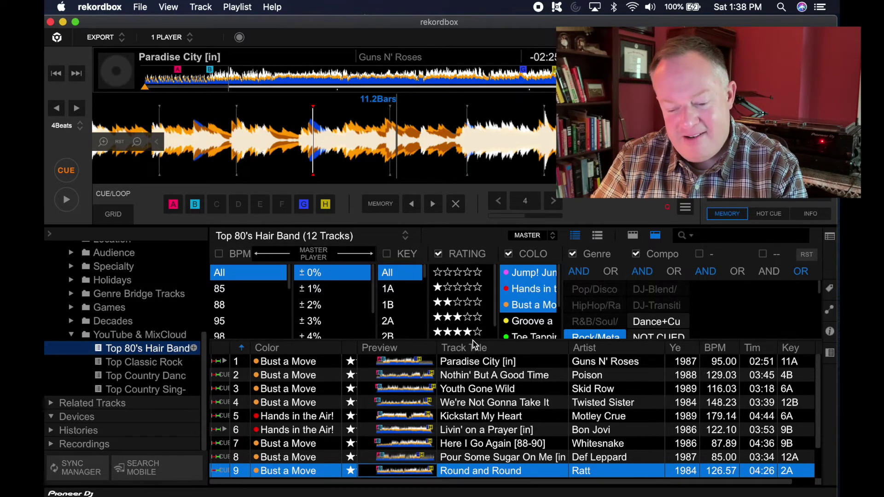
Enlarge the track list to reveal row 10 and preview Quiet Riot's 'Cum on Feel the Noize'
drag(471, 341, 472, 327)
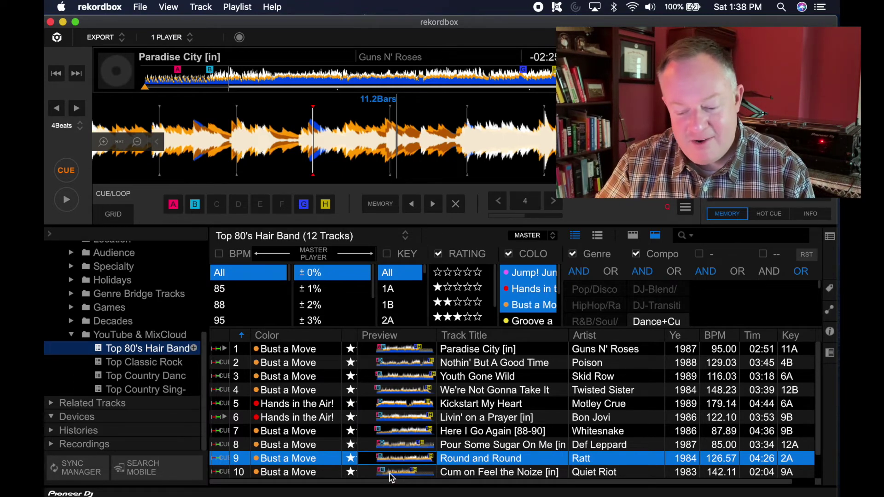
click(390, 477)
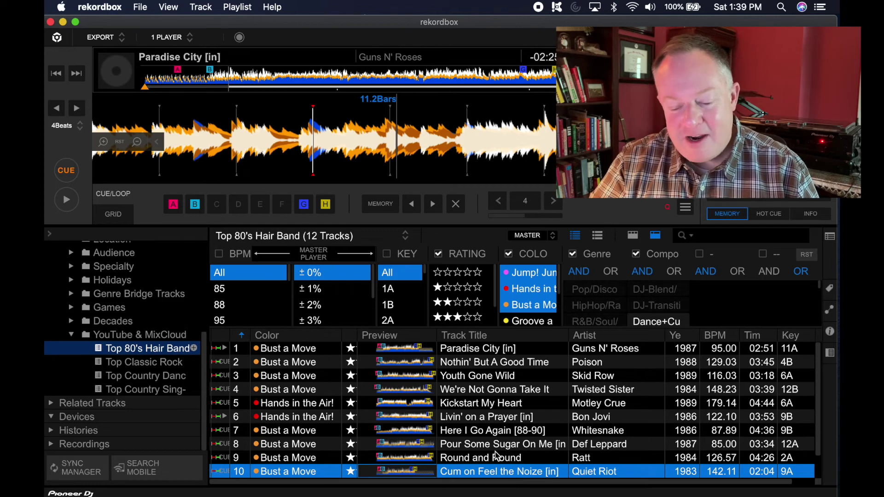
scroll(493, 457, down, 2)
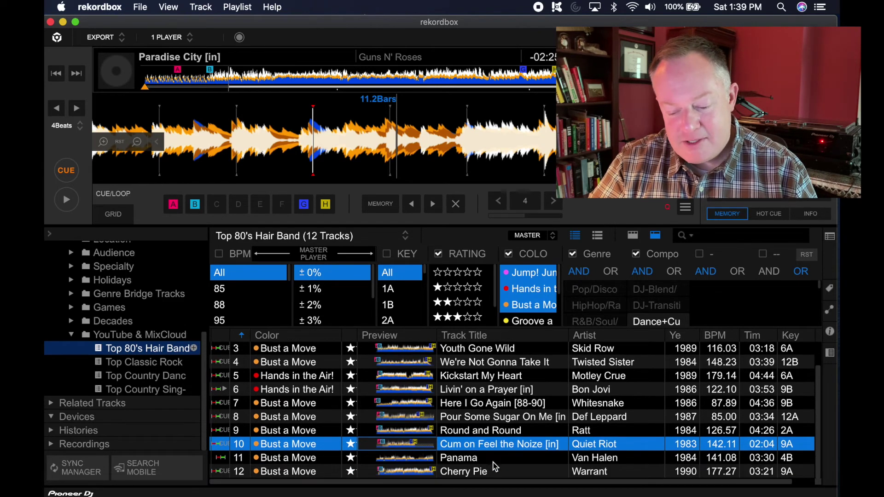
Preview Van Halen's 'Panama' from the final rows of the list
click(493, 461)
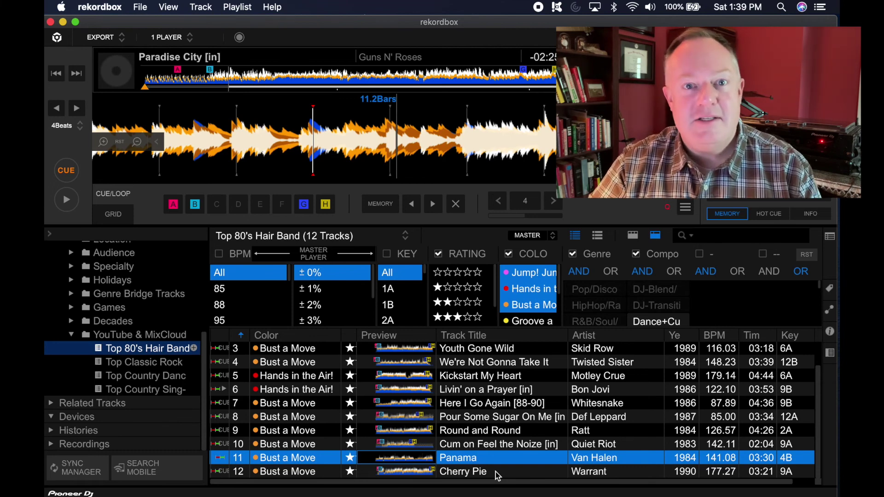
scroll(496, 474, up, 2)
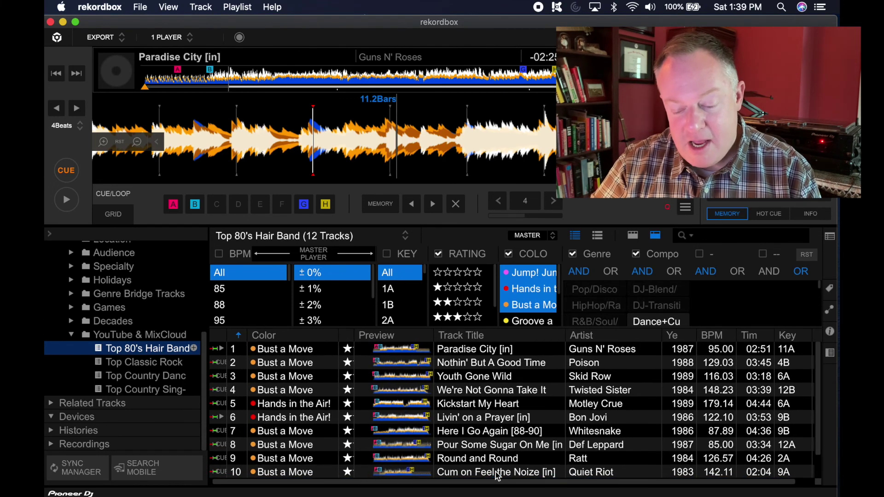
scroll(496, 475, left, 1)
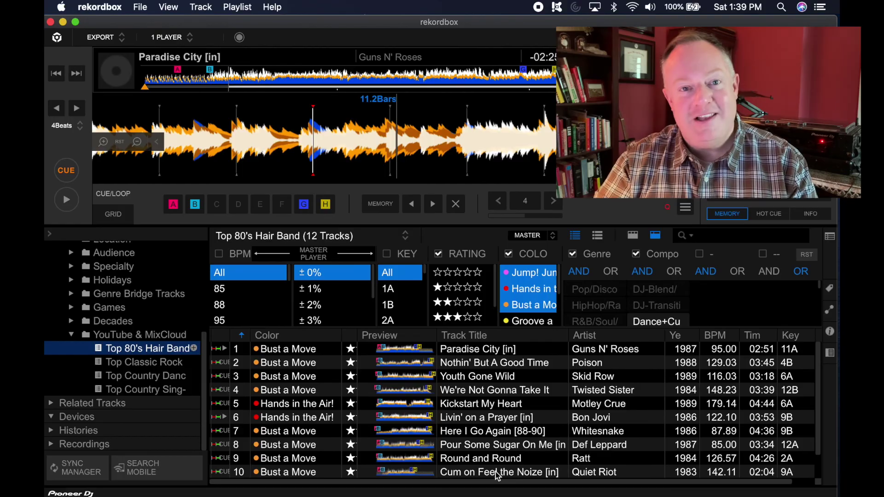